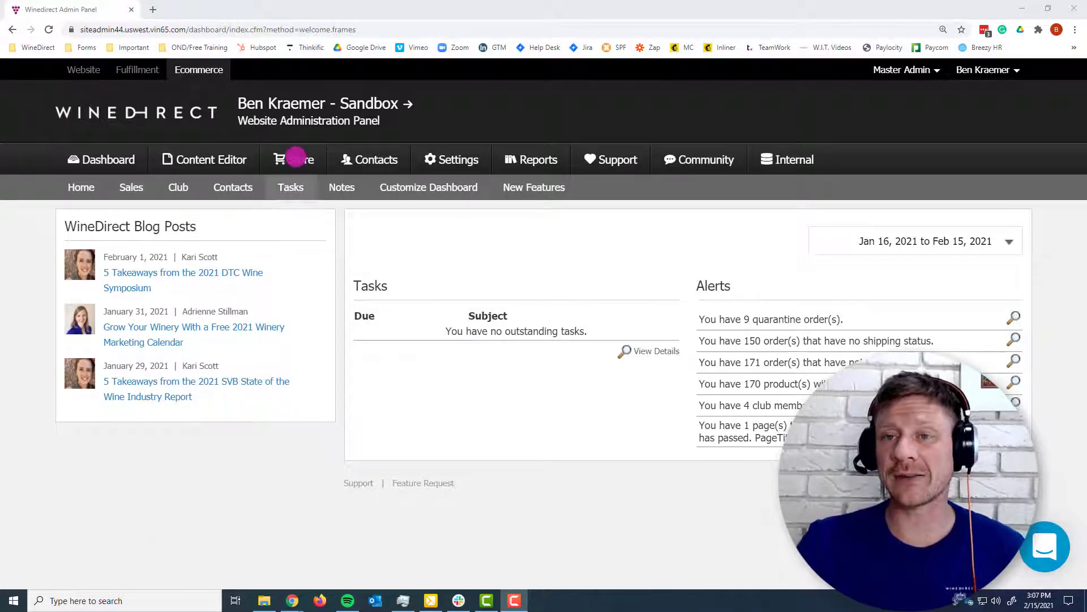
Open the store's inventory pools list
left_click(296, 157)
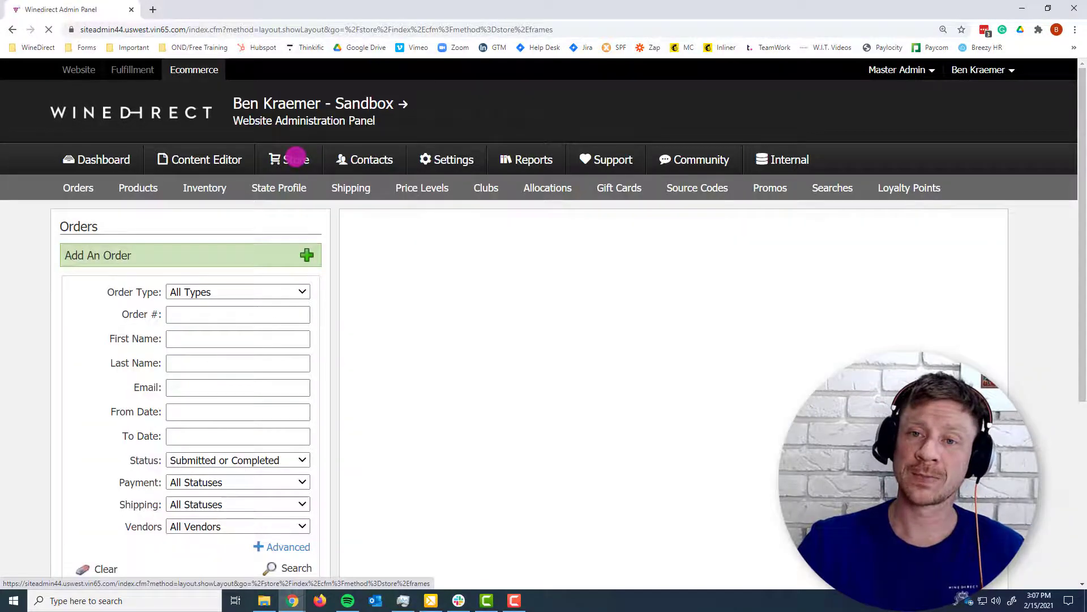
mouse_move(214, 189)
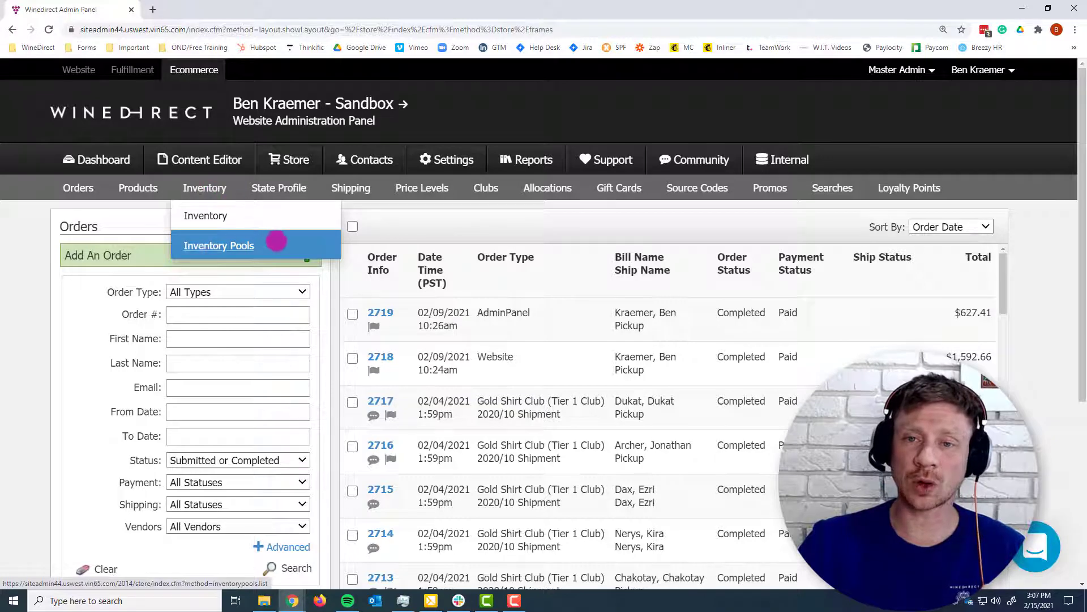
left_click(276, 241)
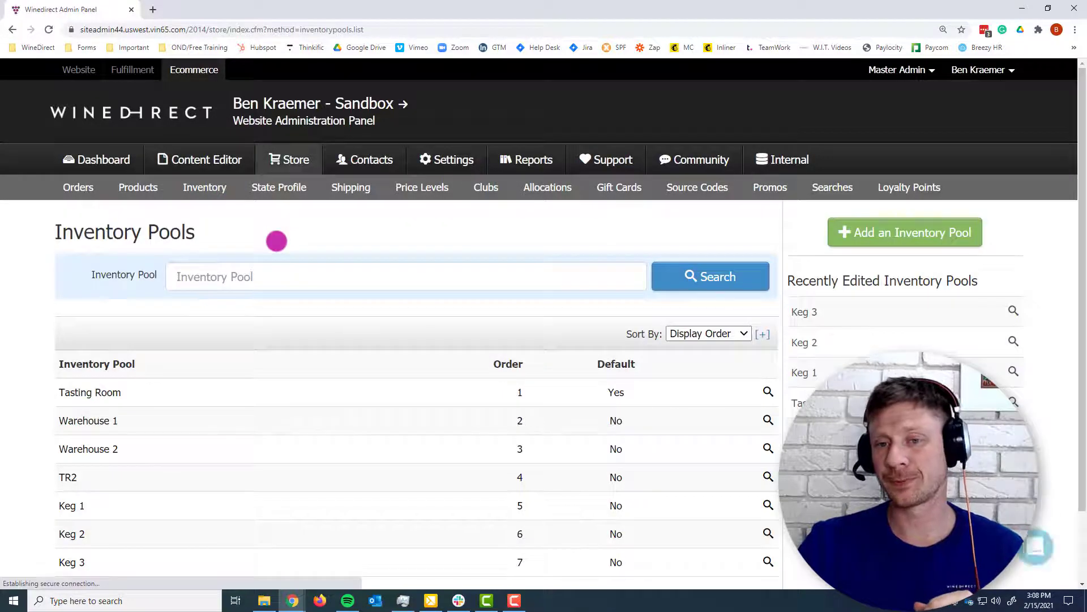
scroll(276, 241, "down", 1)
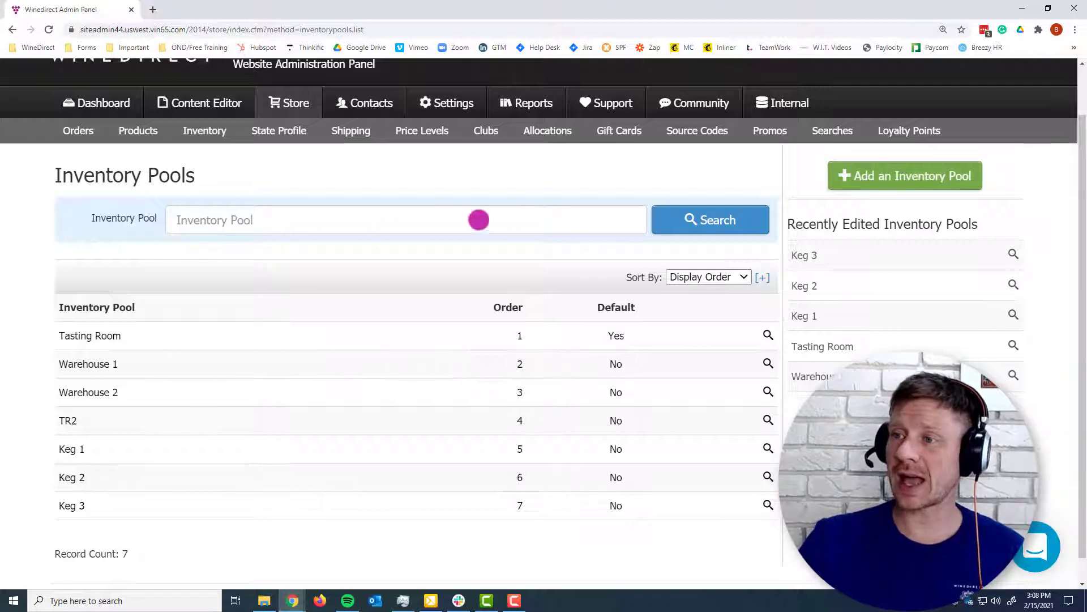
Start a new inventory pool and name it "example"
left_click(906, 175)
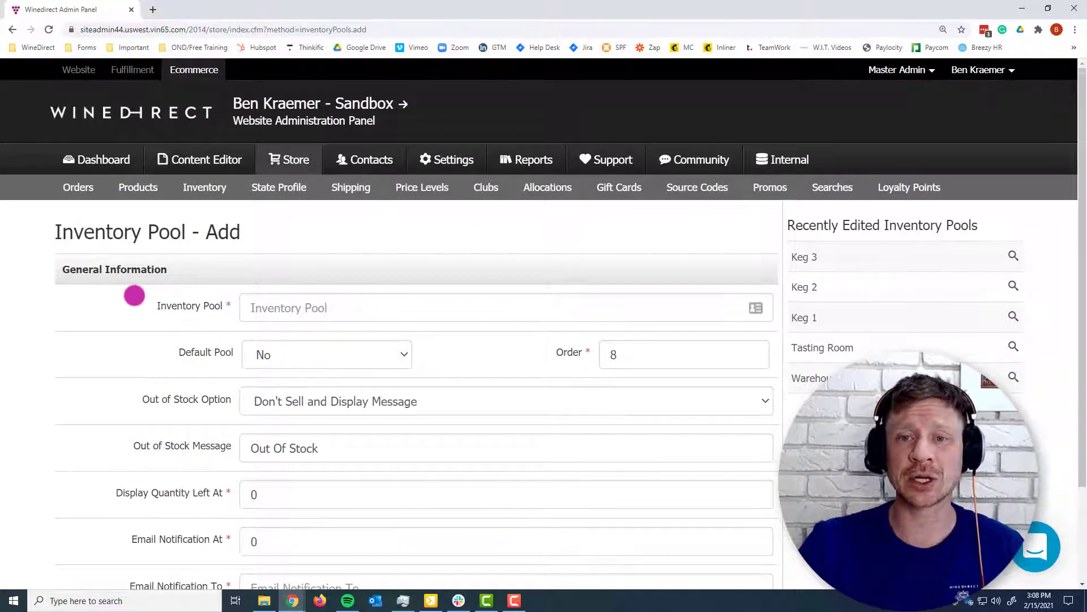
scroll(134, 295, "down", 1)
scroll(134, 295, "down", 1)
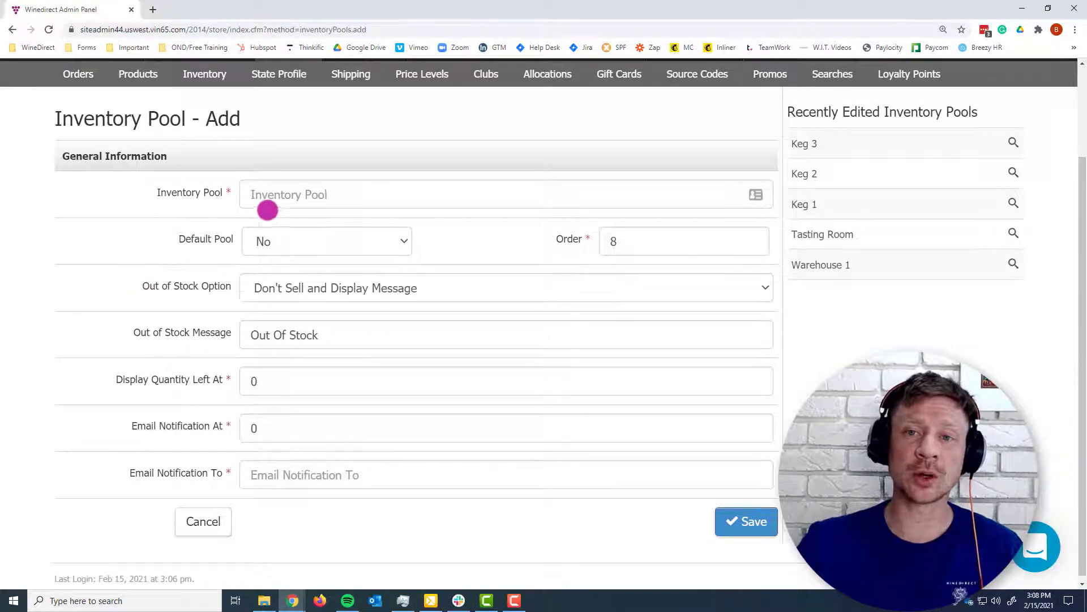
left_click(283, 198)
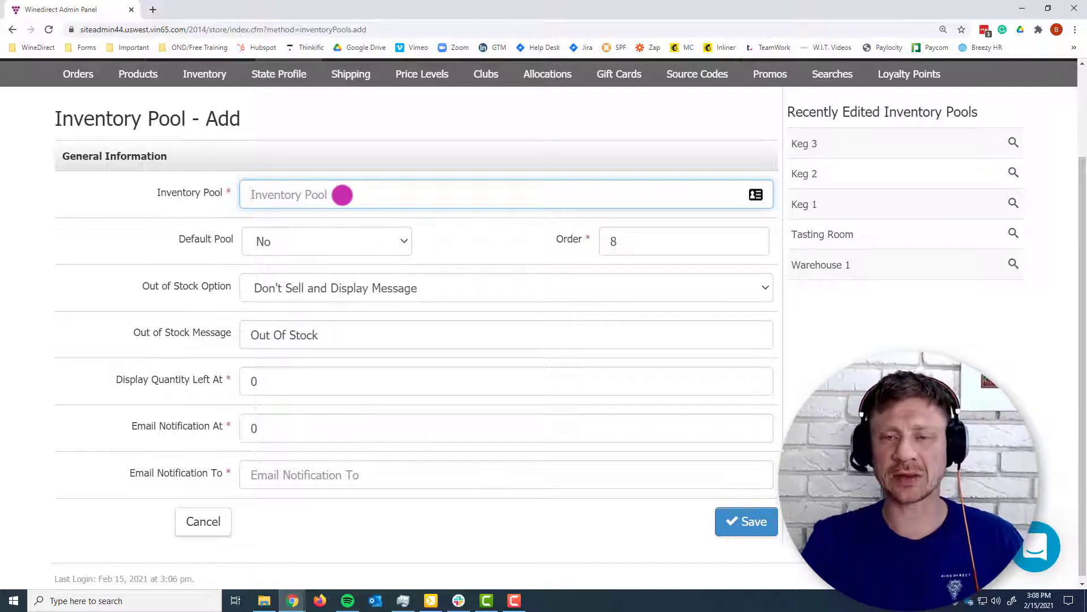
type("example")
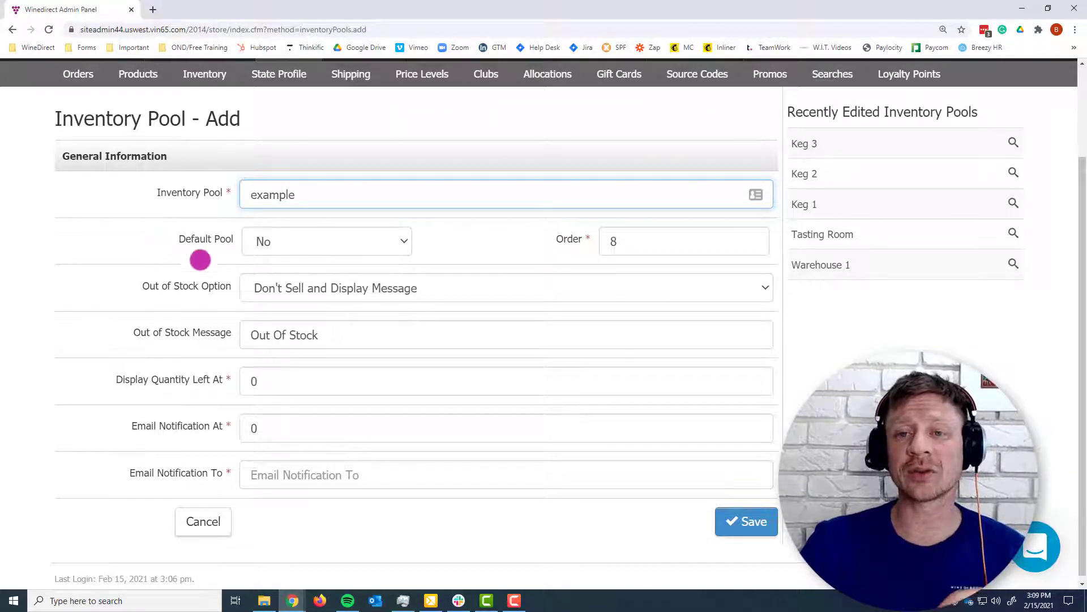
Set the new pool's out of stock option to Back Order and Display Message
left_click(269, 289)
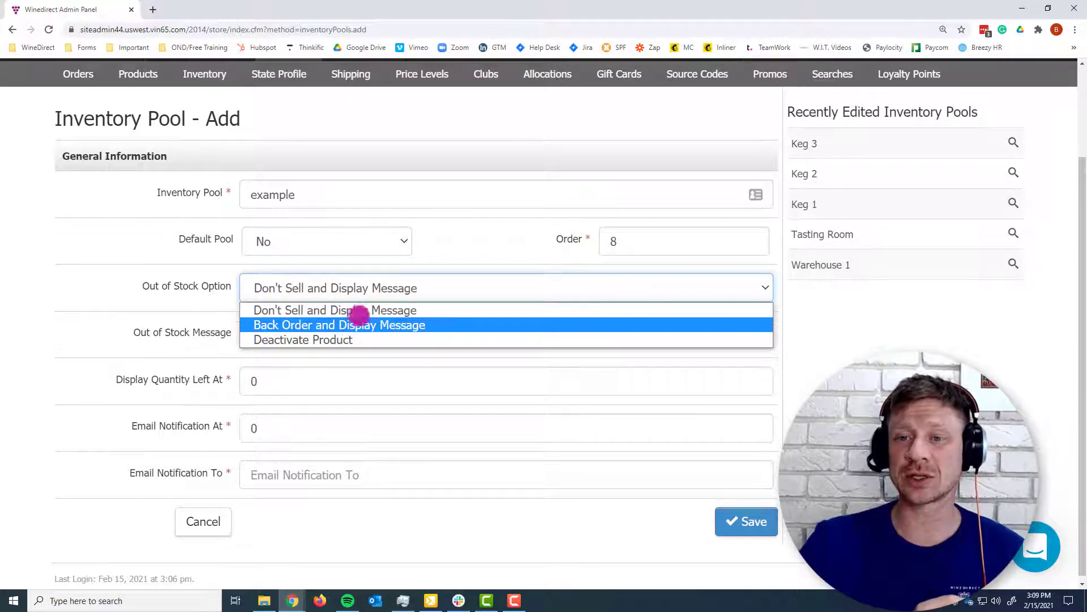
key("Down")
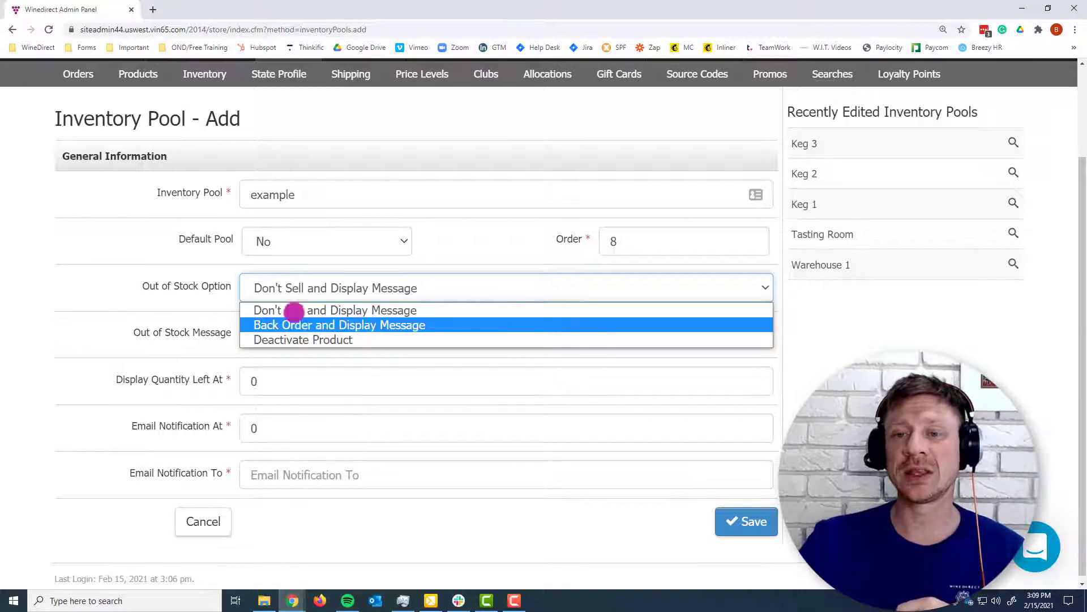
key("Escape")
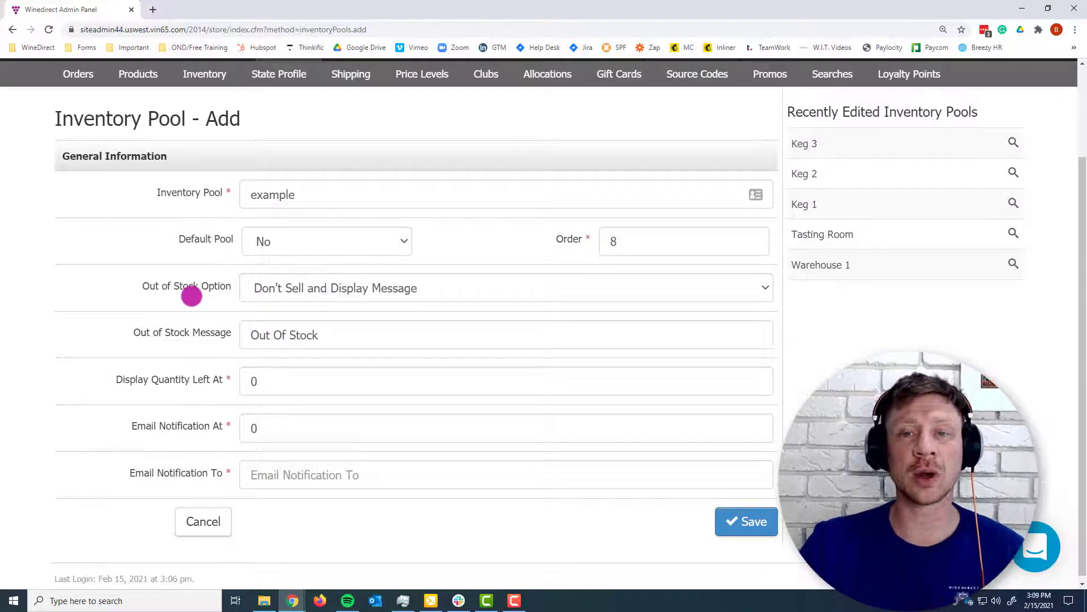
left_click_drag(136, 332, 228, 340)
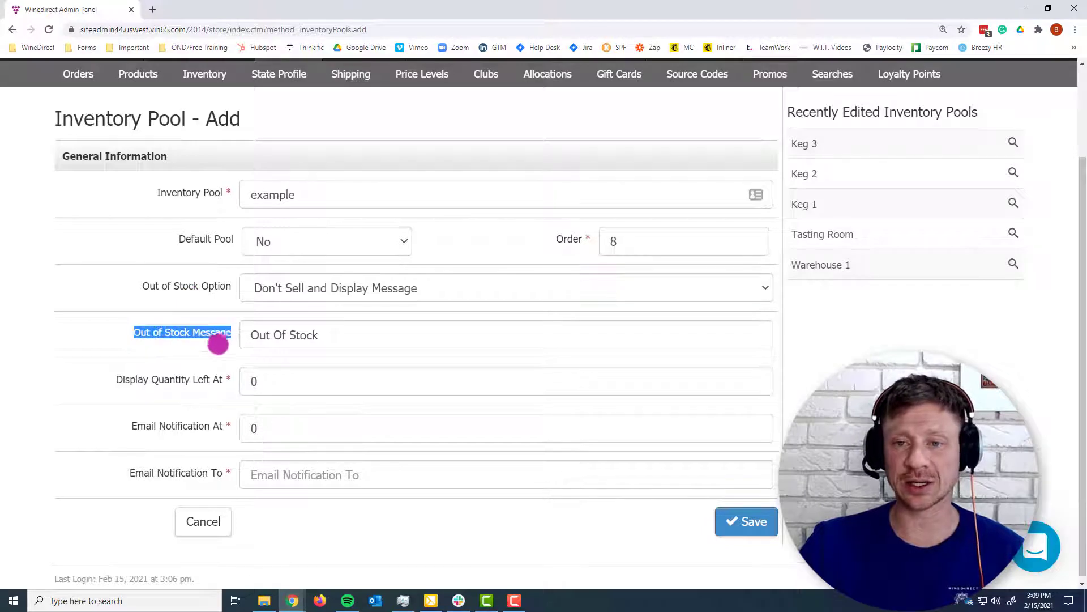
left_click(194, 353)
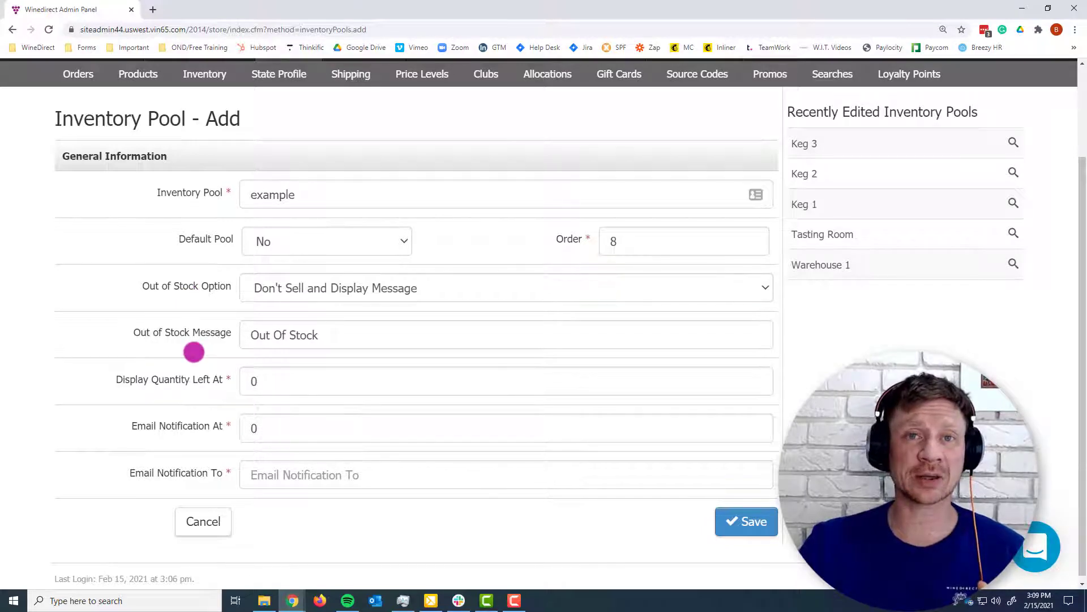
left_click(262, 294)
left_click(270, 324)
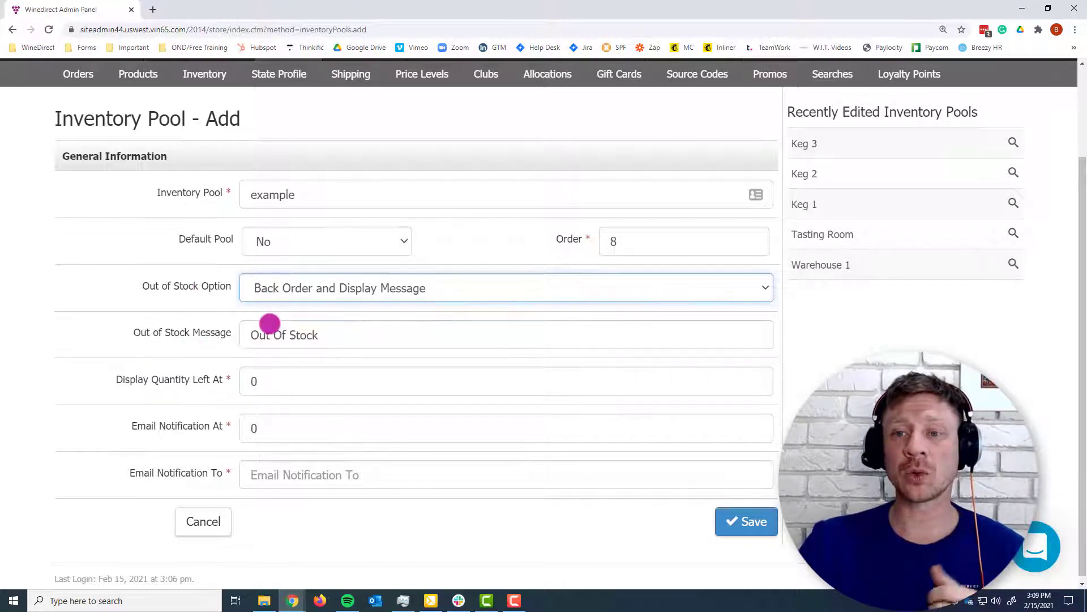
Set the new pool's Display Quantity Left At threshold to 12
left_click_drag(127, 334, 268, 340)
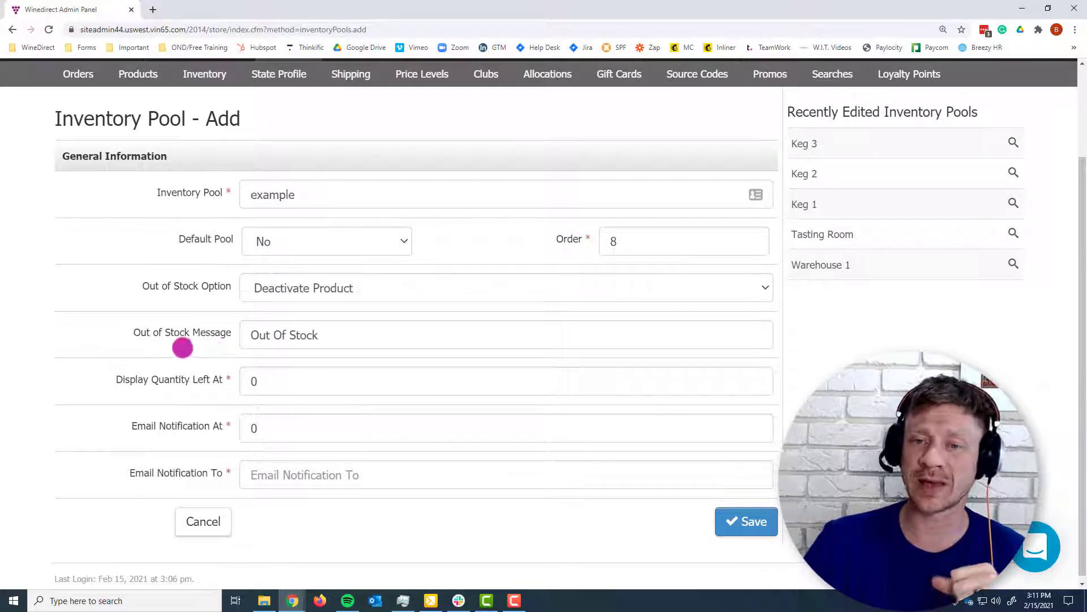
left_click_drag(139, 340, 383, 340)
left_click(380, 342)
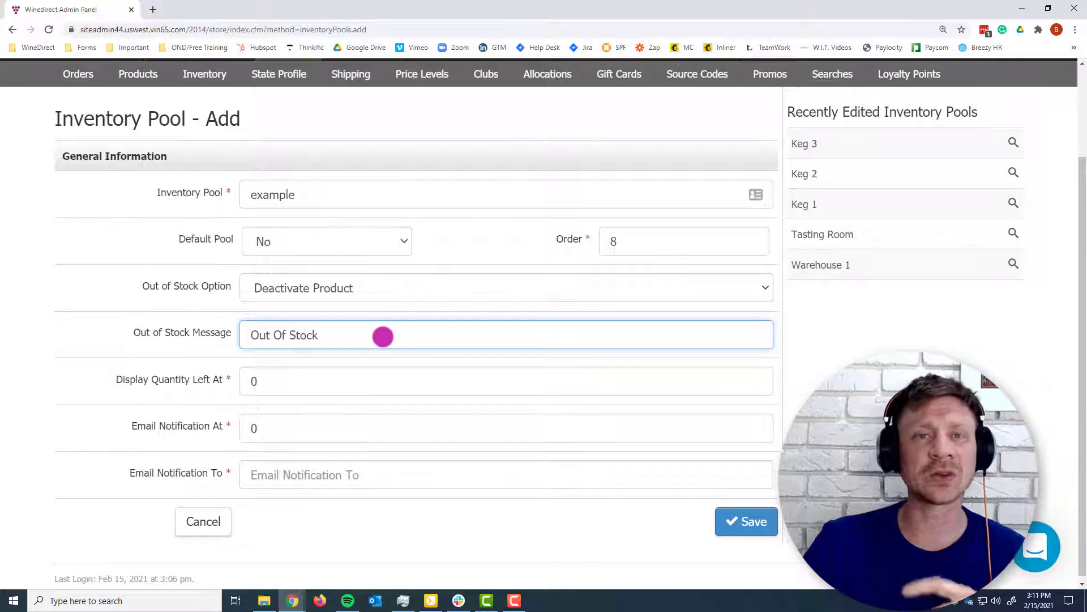
left_click(144, 374)
scroll(144, 375, "down", 1)
left_click_drag(116, 375, 235, 374)
left_click(271, 376)
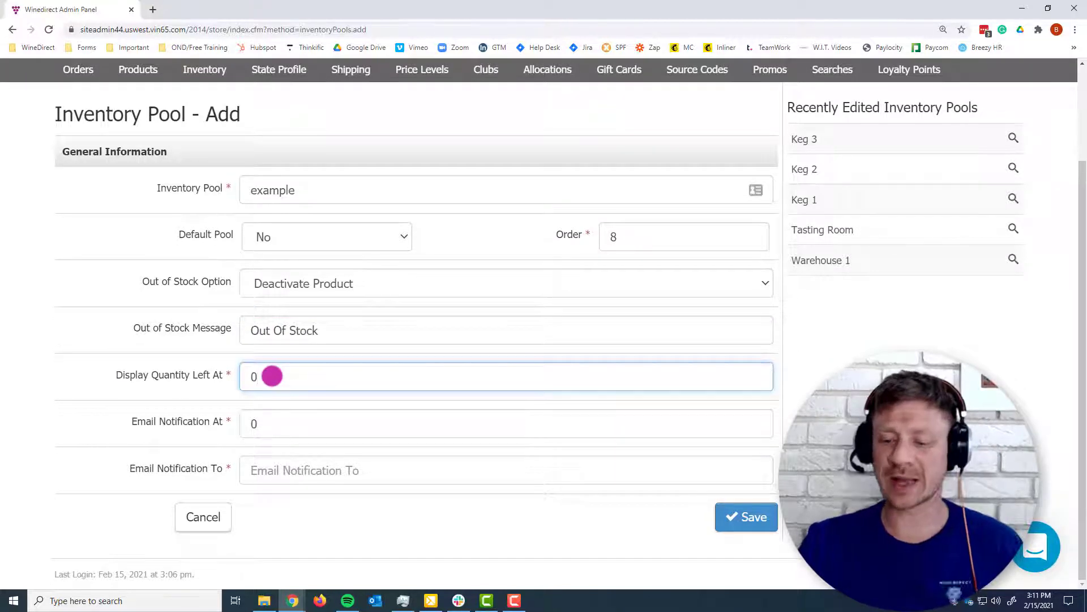
double_click(272, 376)
type("12")
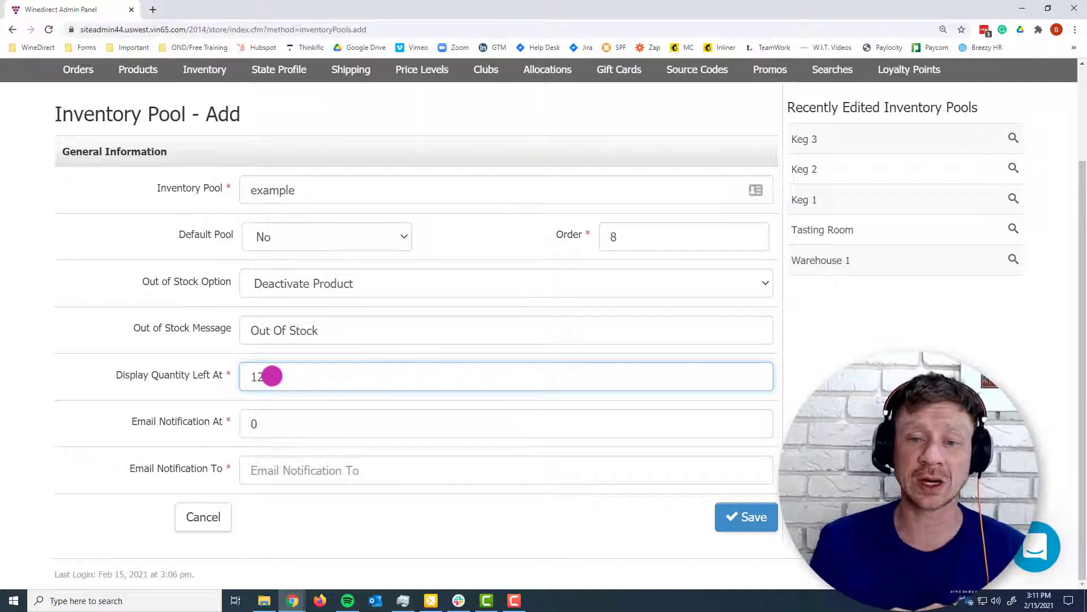
Set the new pool's Email Notification At threshold to 36 and go to the notification recipient field
key("Tab")
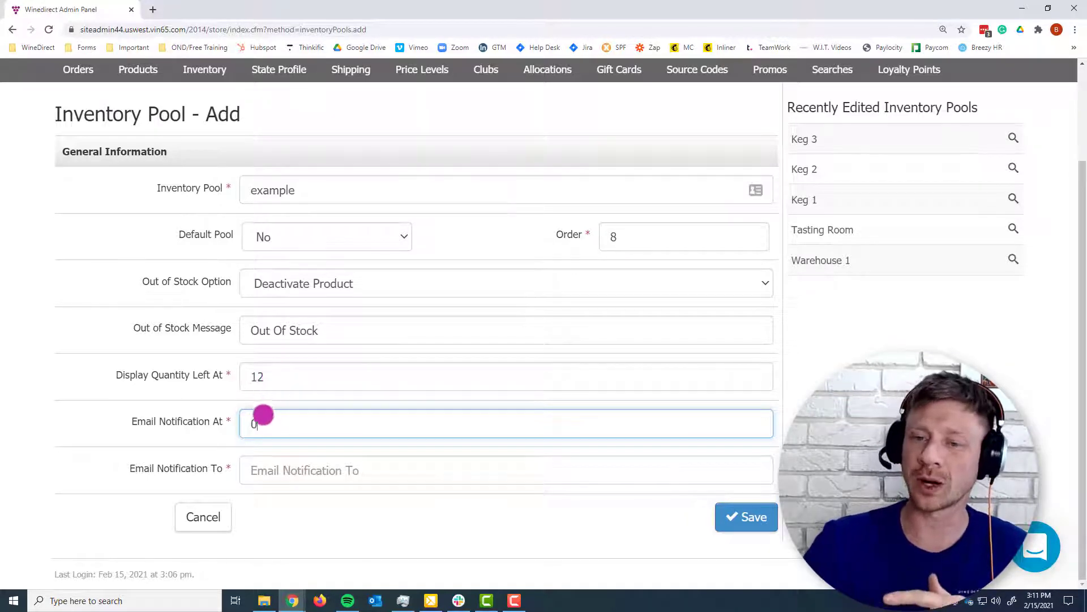
left_click_drag(262, 421, 201, 419)
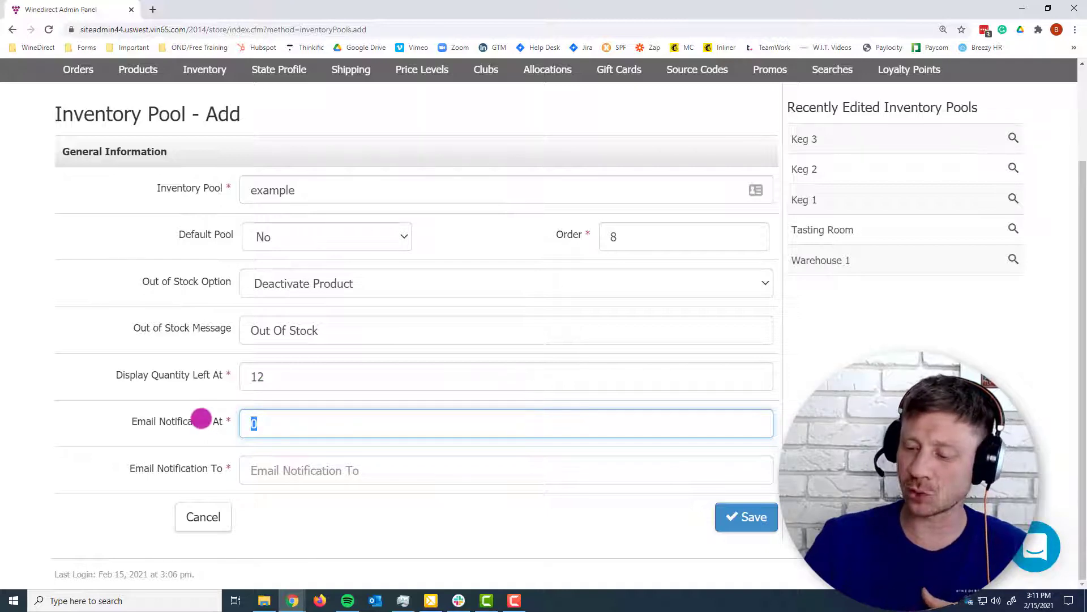
type("36")
left_click(319, 457)
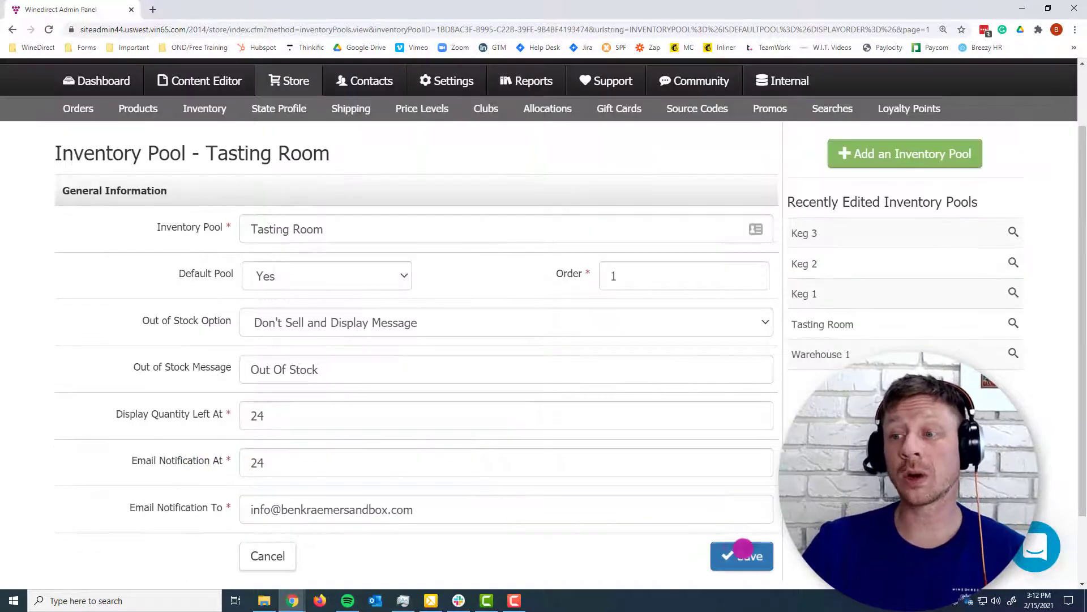
Save the Tasting Room inventory pool and return to the pool list
left_click(744, 548)
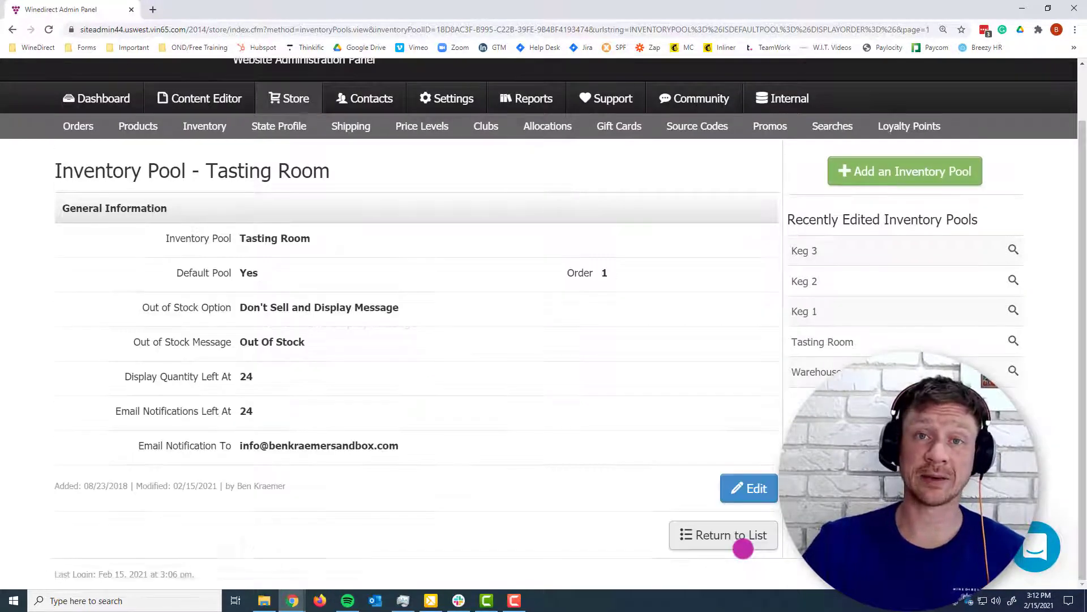
left_click(738, 545)
Open the Wine Key inventory record for pool TR2 from the inventory list and start editing it
mouse_move(209, 212)
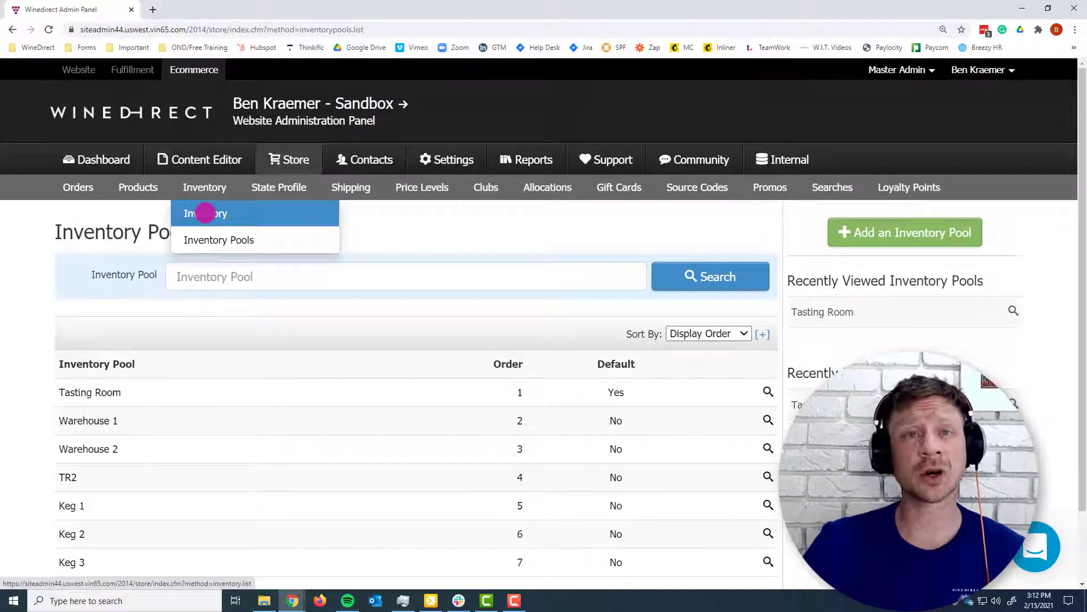
left_click(207, 214)
scroll(335, 383, "down", 1)
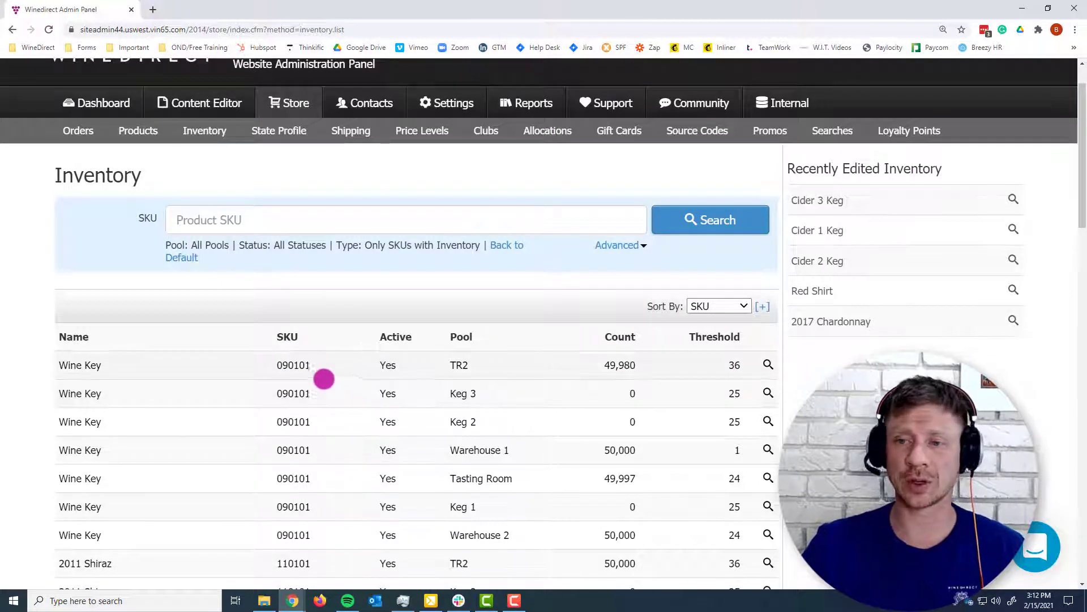
left_click(283, 362)
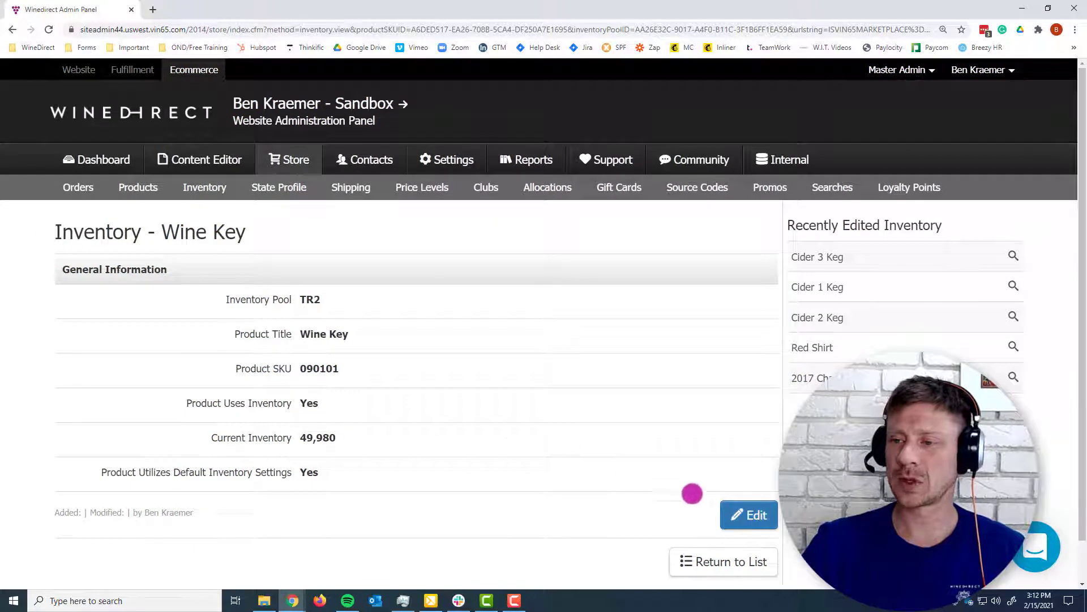
left_click(759, 514)
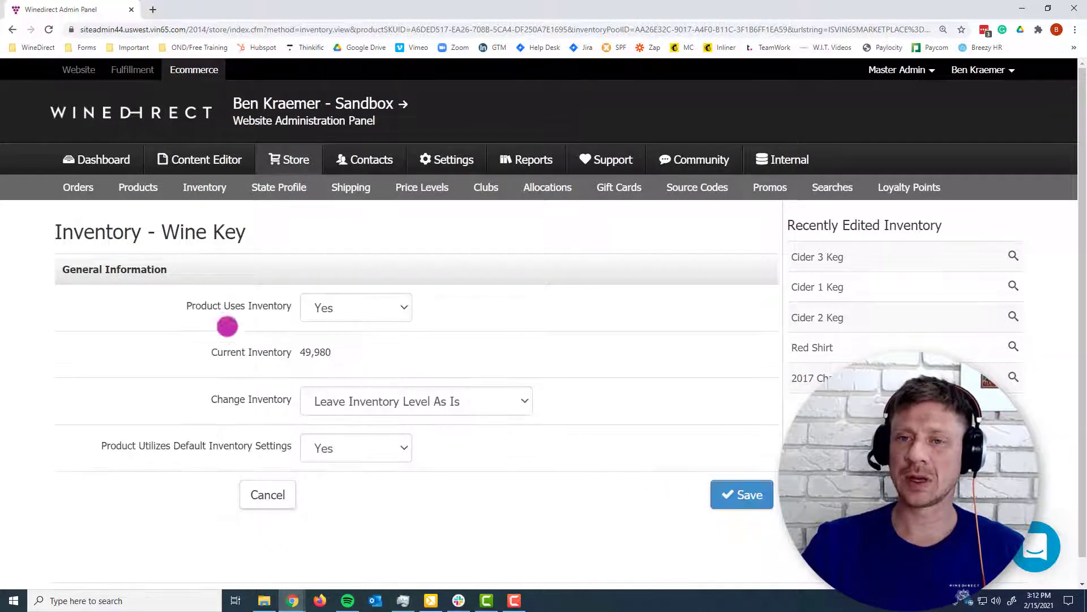
Set the Wine Key's Change Inventory option to Transfer Inventory
left_click_drag(195, 309, 290, 328)
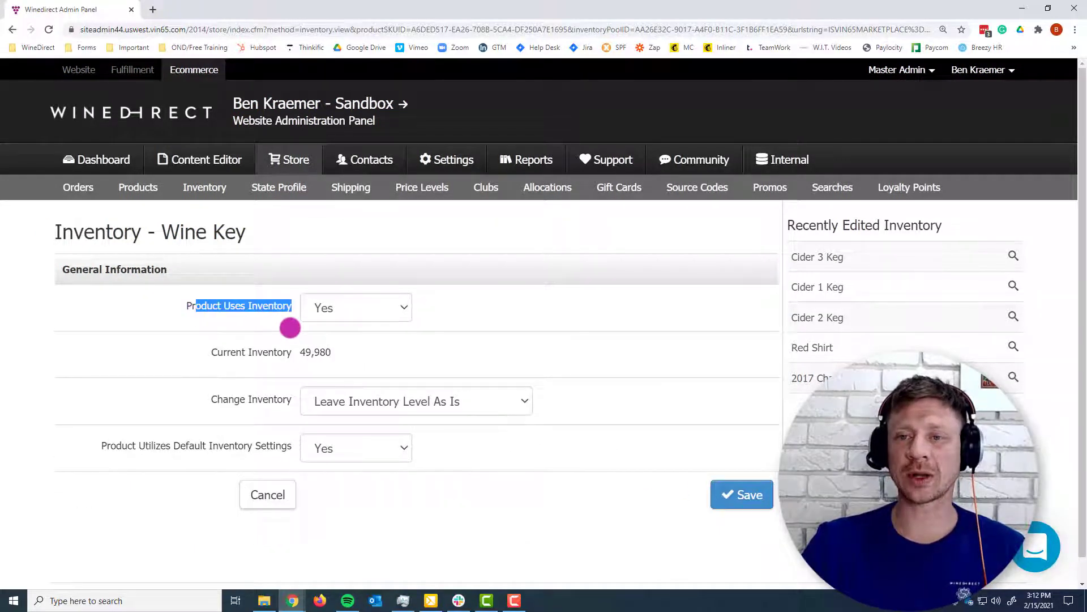
left_click_drag(196, 407, 301, 408)
left_click(355, 402)
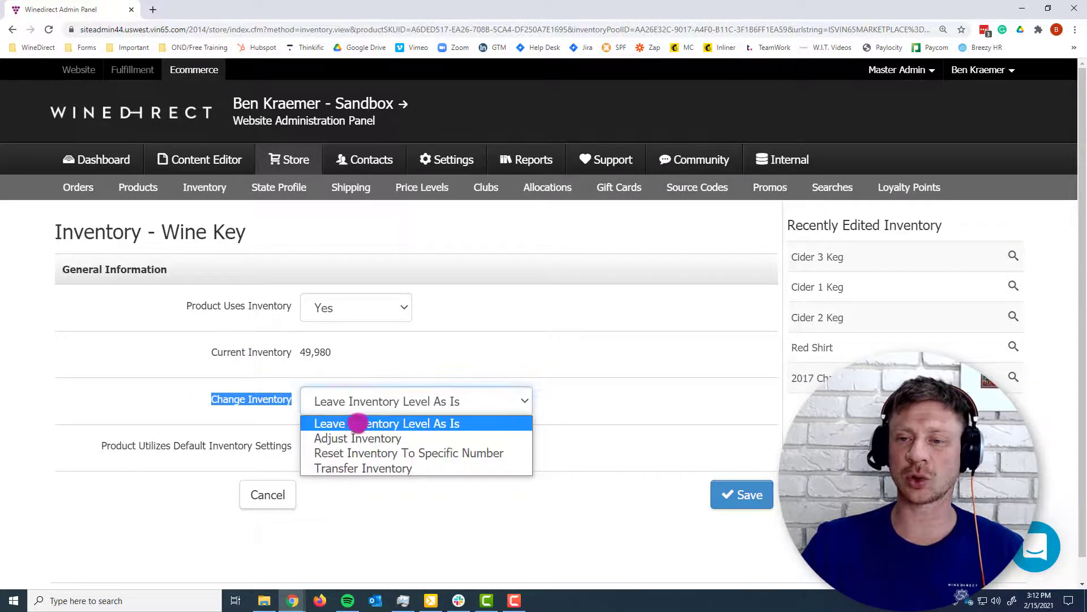
key("Down")
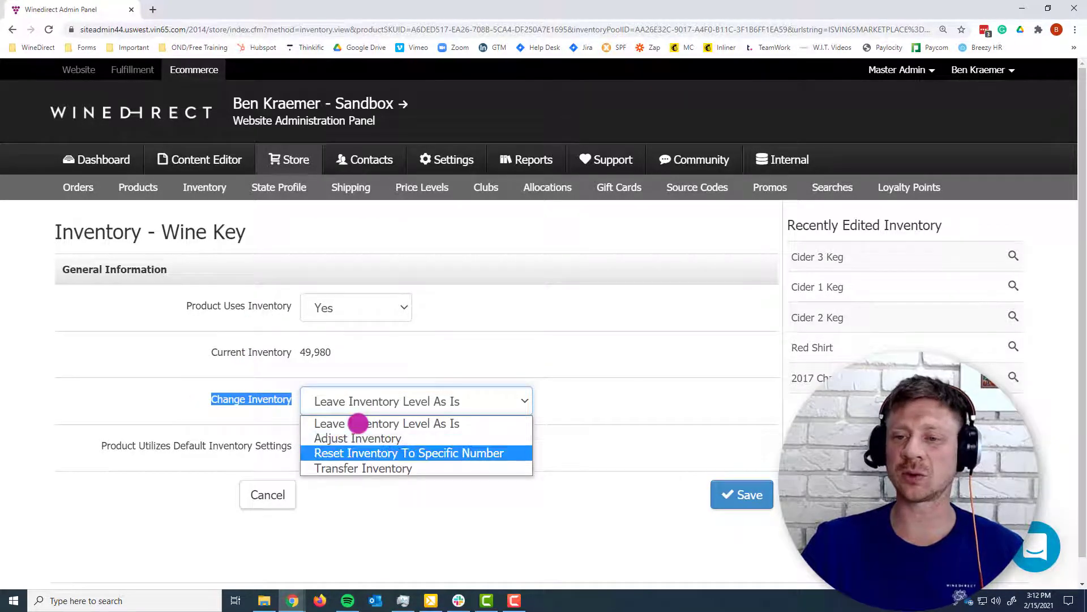
left_click(368, 465)
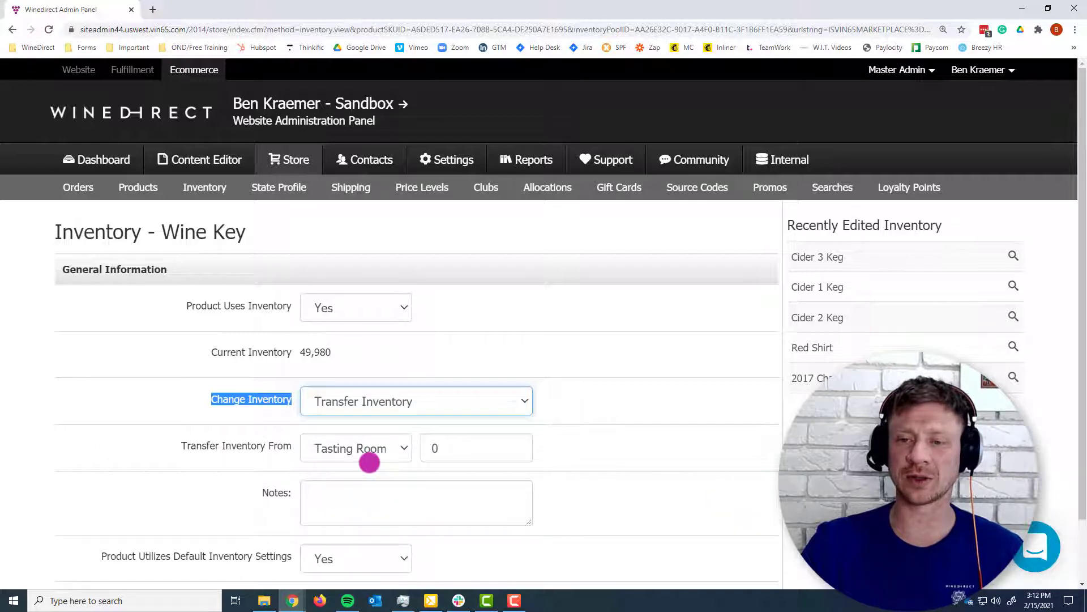
left_click(159, 370)
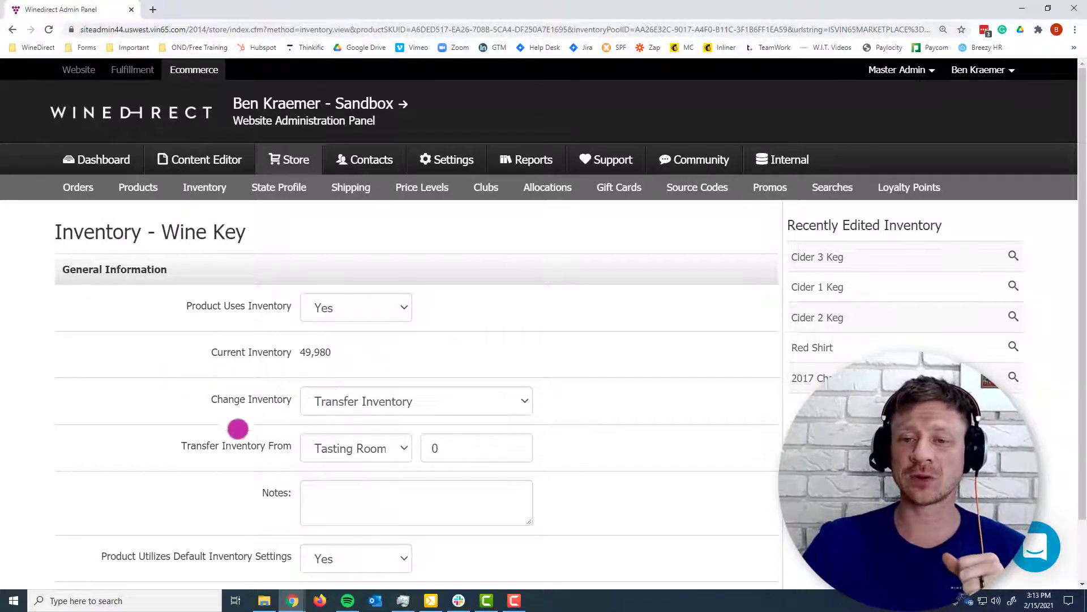
Choose Warehouse 1 as the pool to transfer inventory from and go to the notes field
left_click_drag(183, 446, 299, 459)
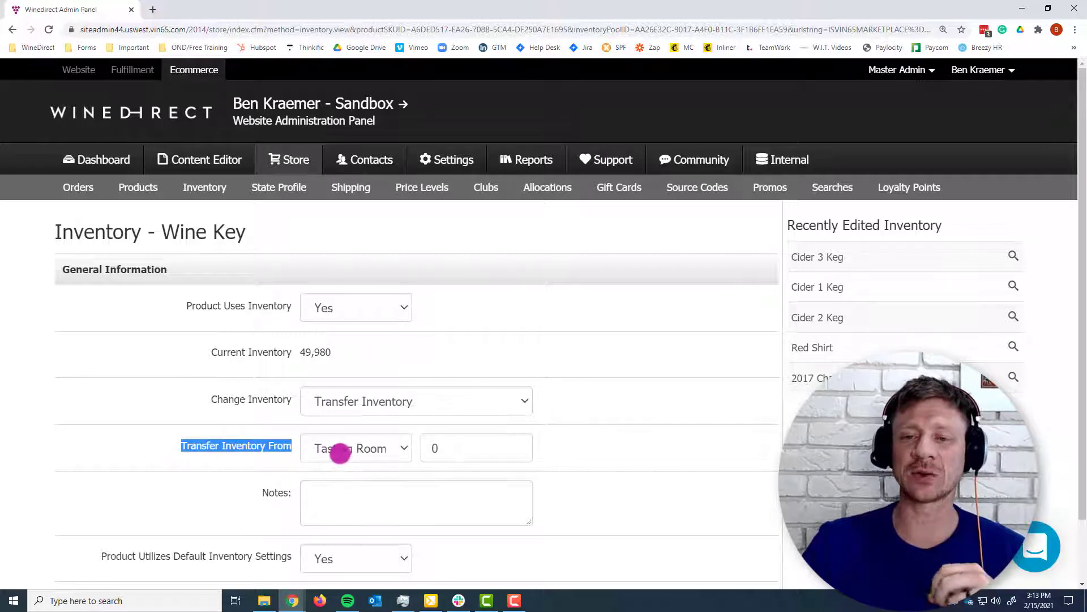
left_click(339, 450)
left_click(336, 485)
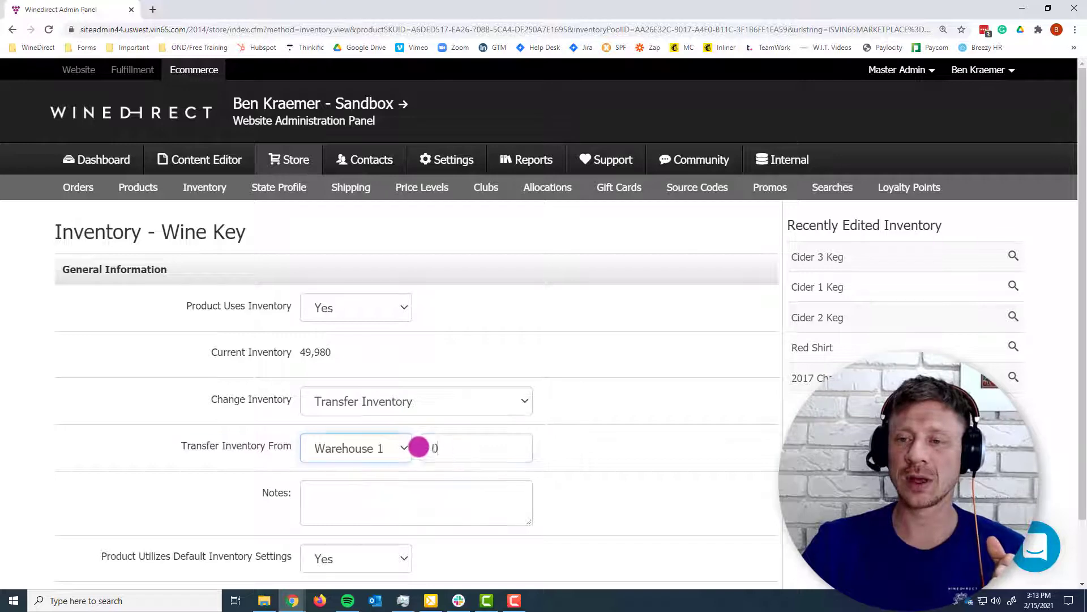
key("Tab")
scroll(381, 451, "down", 1)
left_click(381, 451)
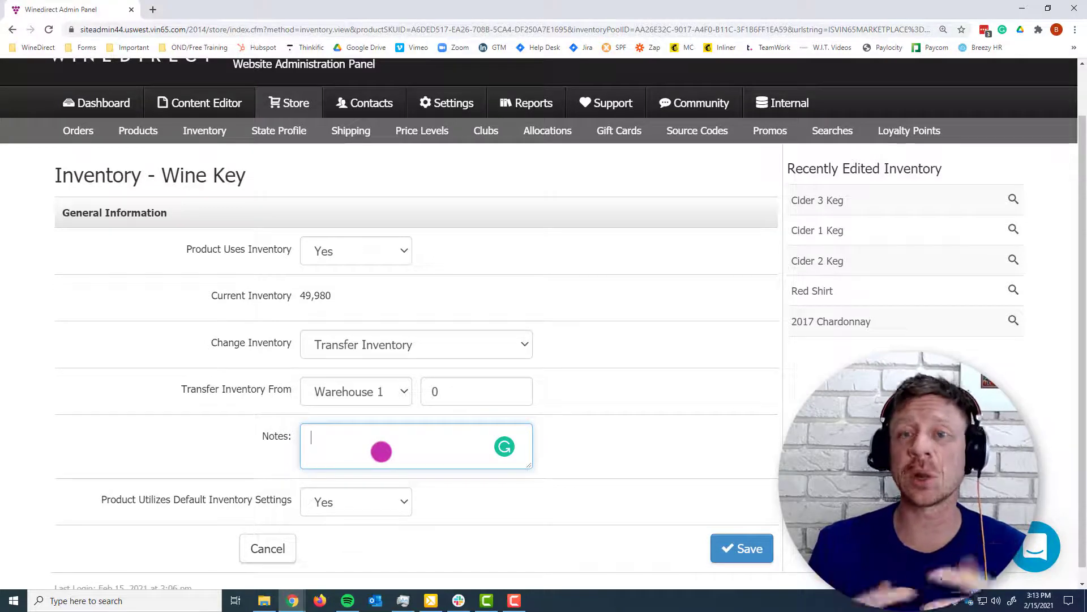
Try the Adjust Inventory option with Add, and switch the inventory change back to Transfer Inventory
left_click(408, 345)
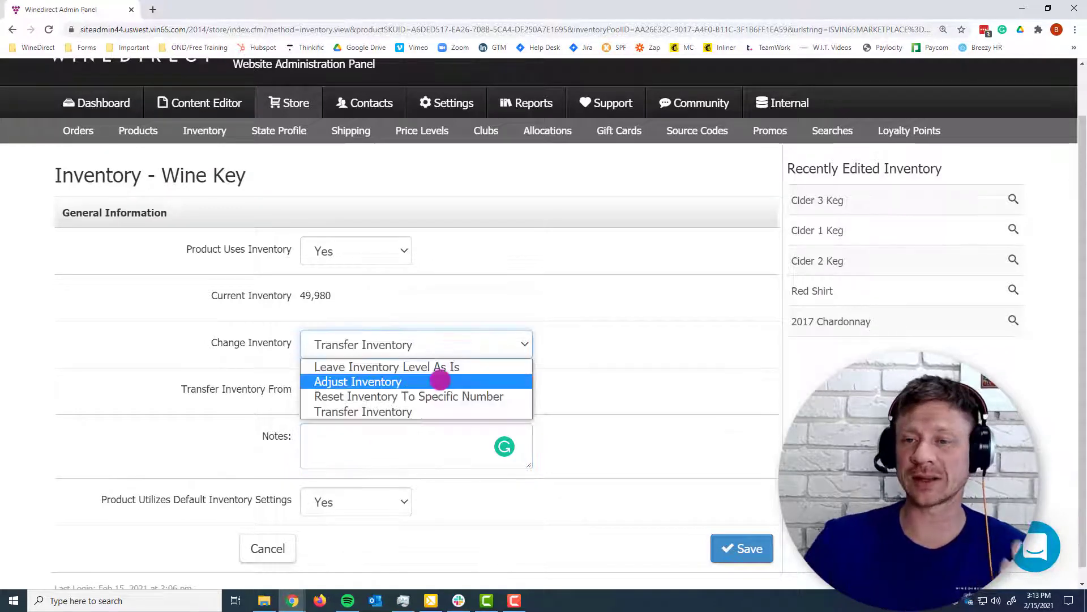
left_click(439, 378)
left_click(383, 393)
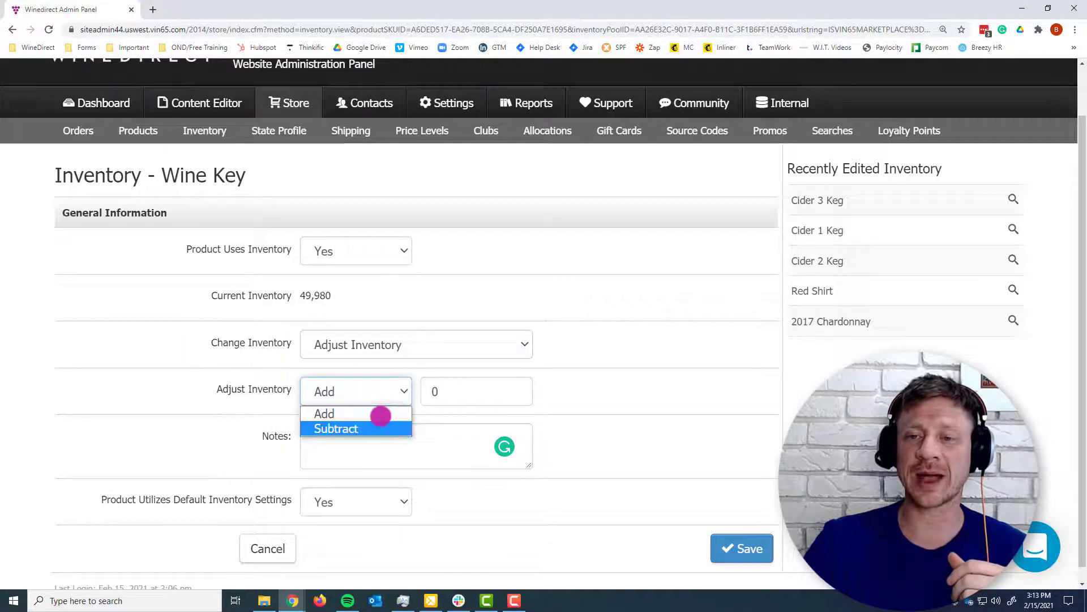
left_click(380, 413)
left_click(390, 344)
left_click(381, 409)
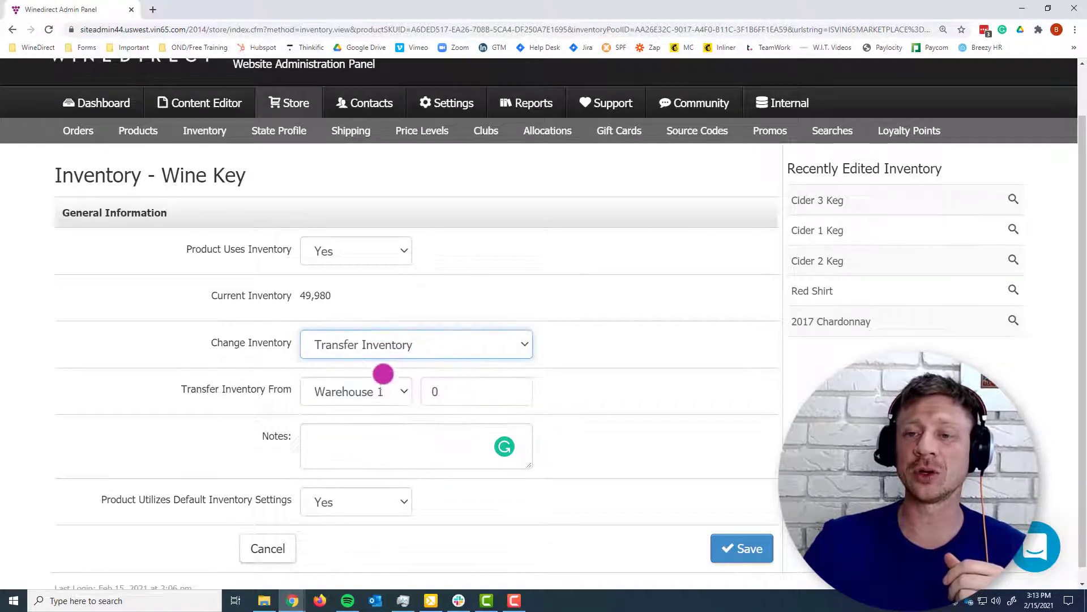
Choose Reset Inventory To Specific Number for the Wine Key with the value 0 and save the record
left_click(396, 349)
left_click(381, 409)
left_click(381, 391)
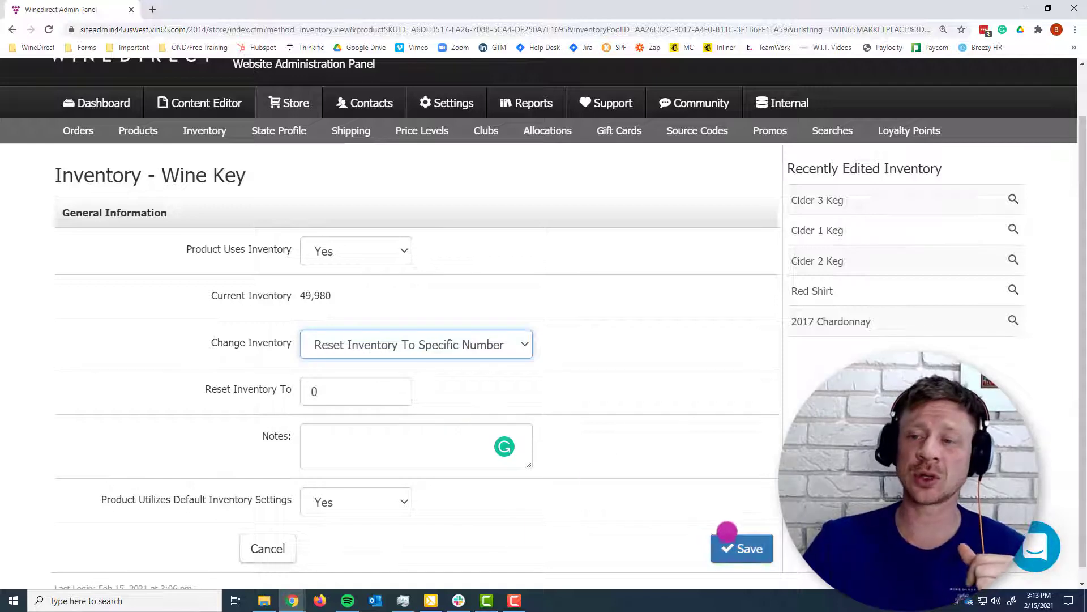
left_click(724, 542)
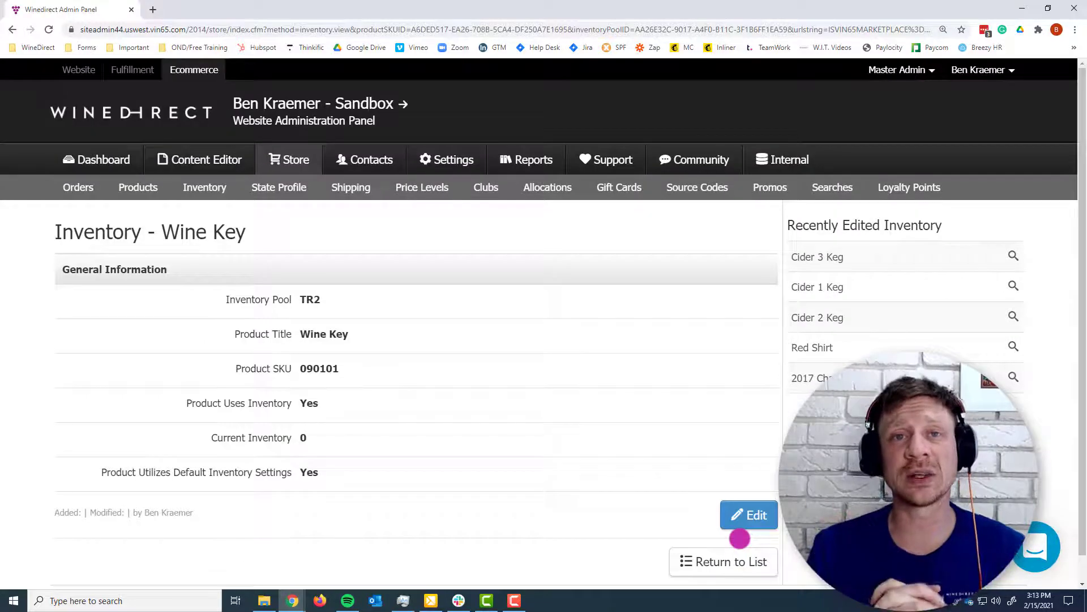